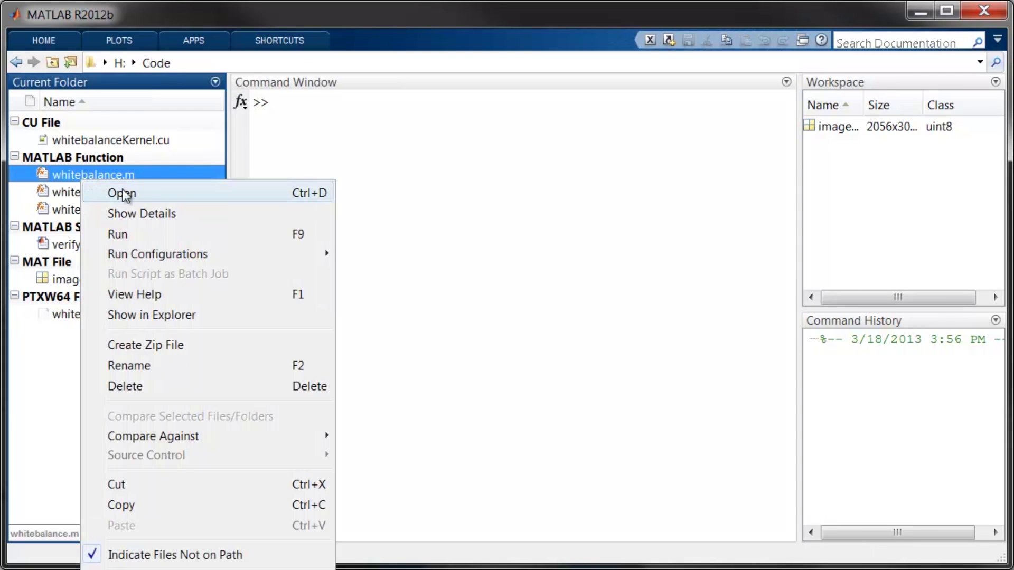
Step: Open whitebalance.m from the Current Folder browser to view its code
{"action": "left_click", "coordinate": [122, 194]}
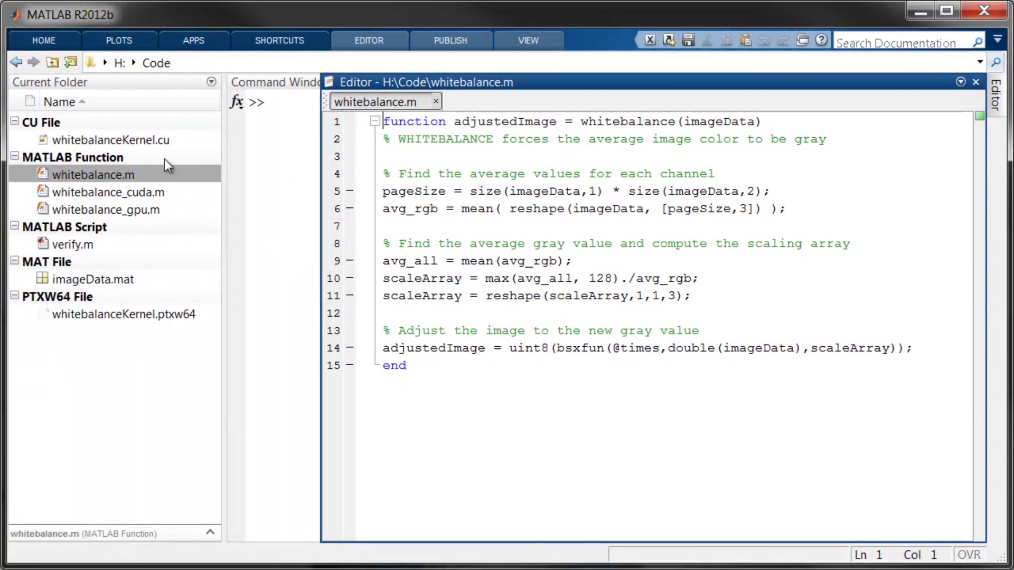
Step: Profile whitebalance(imageData) with Run and Time, confirming the bsxfun scaling line dominates runtime
{"action": "left_click", "coordinate": [364, 47]}
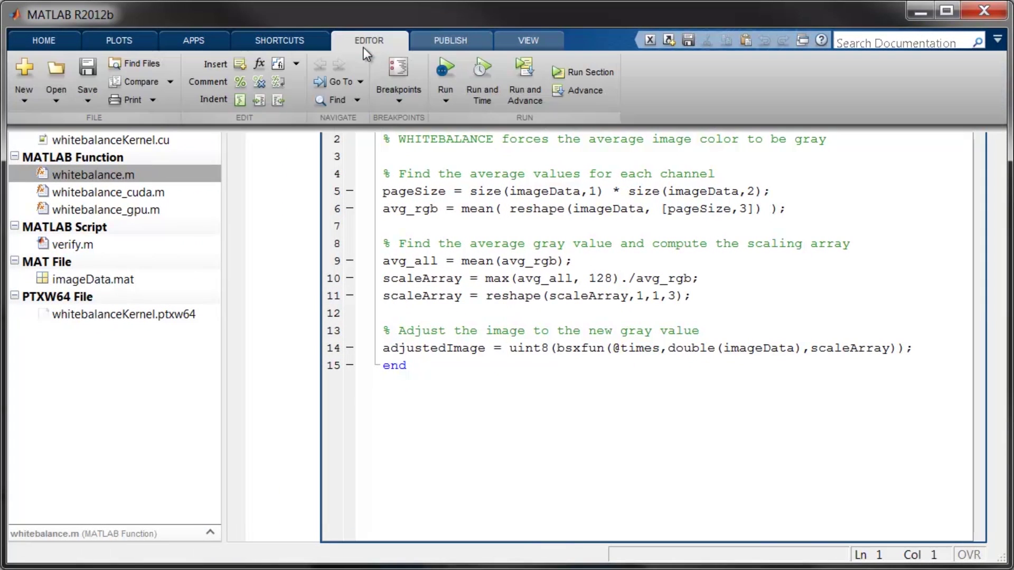
{"action": "left_click", "coordinate": [483, 75]}
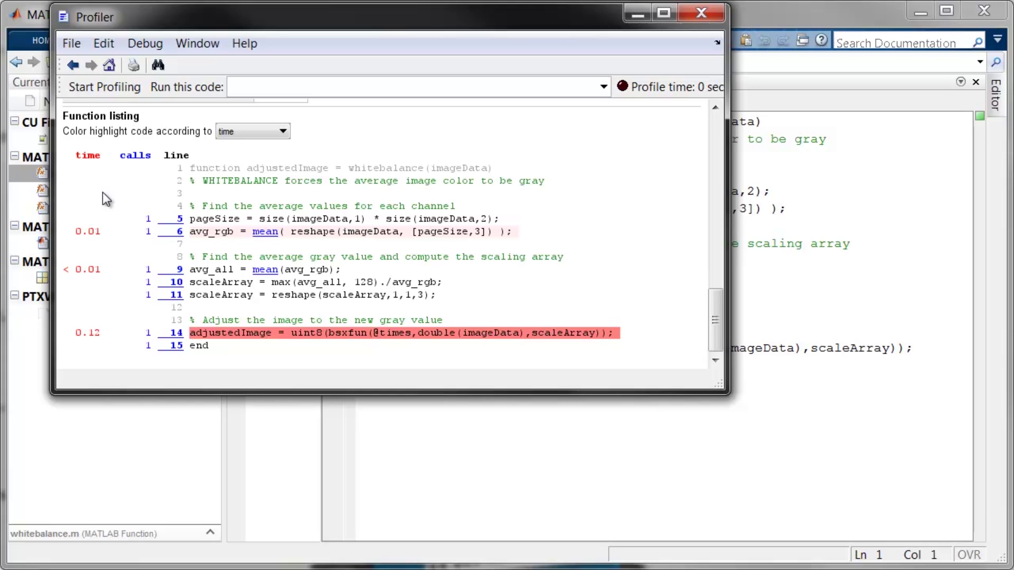
{"action": "left_click", "coordinate": [701, 14]}
Step: Time the CPU whitebalance(imageData) call with tic/toc, measuring about 0.124 seconds
{"action": "key", "text": "Return"}
{"action": "key", "text": "Up"}
{"action": "key", "text": "Home"}
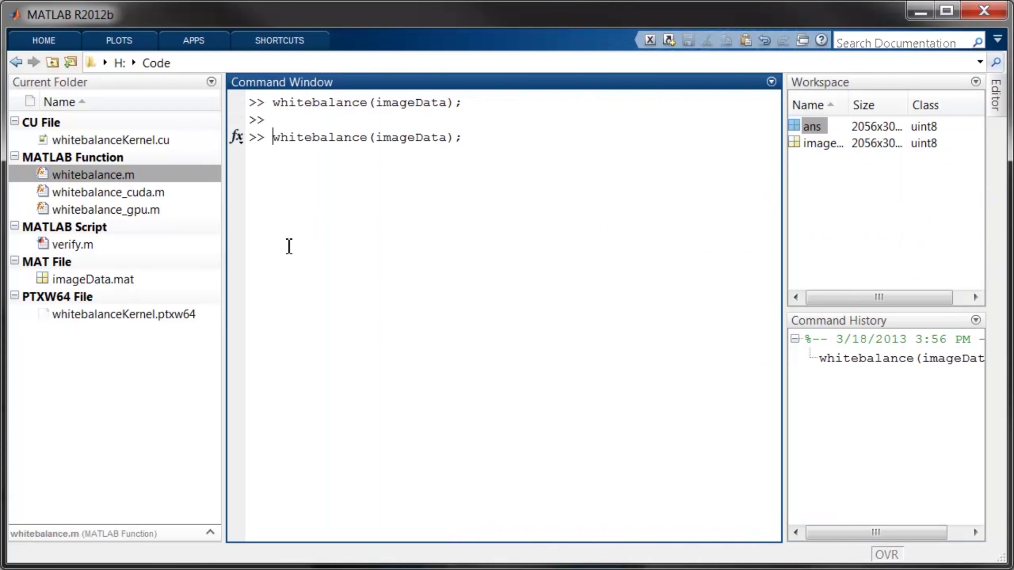
{"action": "type", "text": "tic,"}
{"action": "key", "text": "End"}
{"action": "type", "text": "toc"}
{"action": "key", "text": "Return"}
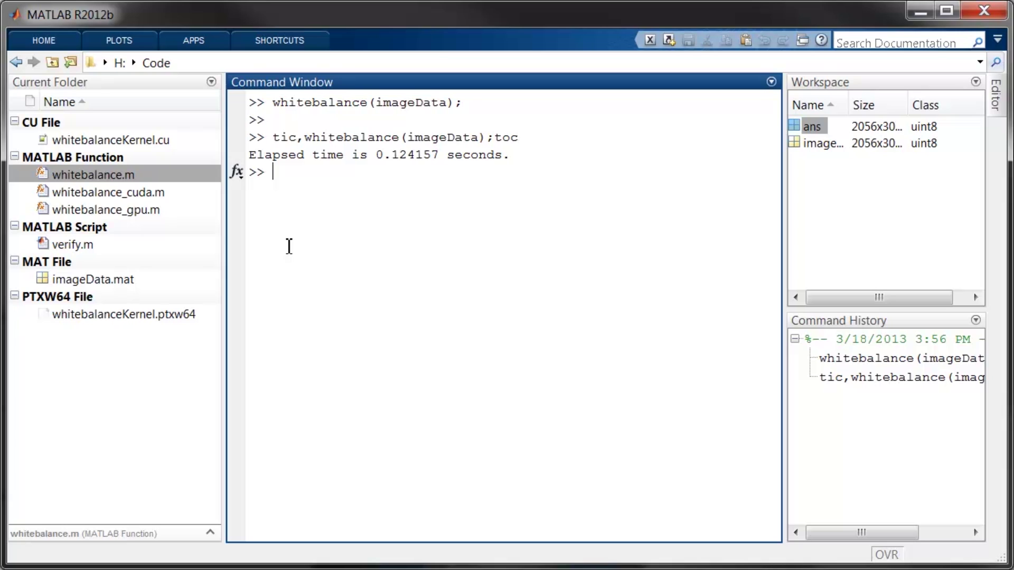
{"action": "right_click", "coordinate": [153, 211]}
Step: Review whitebalance_gpu.m, then time whitebalance_gpu(imageData) with tic/toc at about 0.027 seconds
{"action": "left_click", "coordinate": [190, 229]}
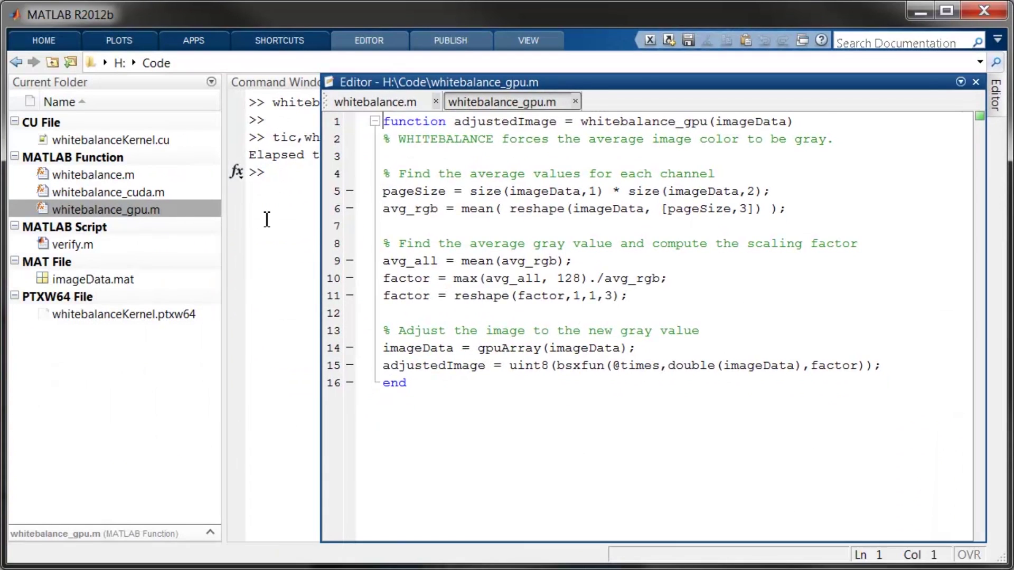
{"action": "left_click", "coordinate": [267, 220]}
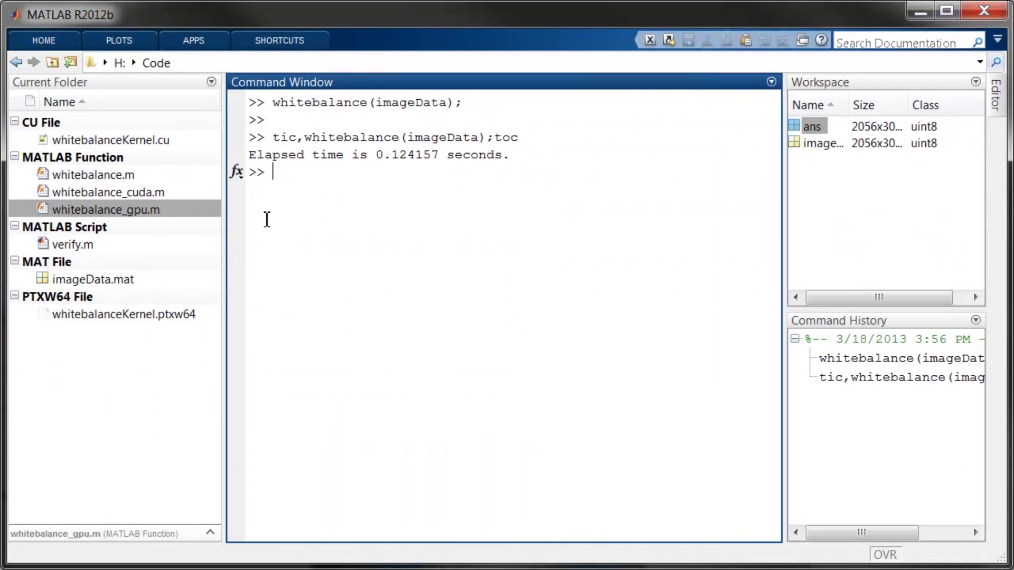
{"action": "key", "text": "Up"}
{"action": "key", "text": "Left"}
{"action": "key", "text": "Left"}
{"action": "key", "text": "Left"}
{"action": "key", "text": "Left"}
{"action": "key", "text": "Left"}
{"action": "key", "text": "Left"}
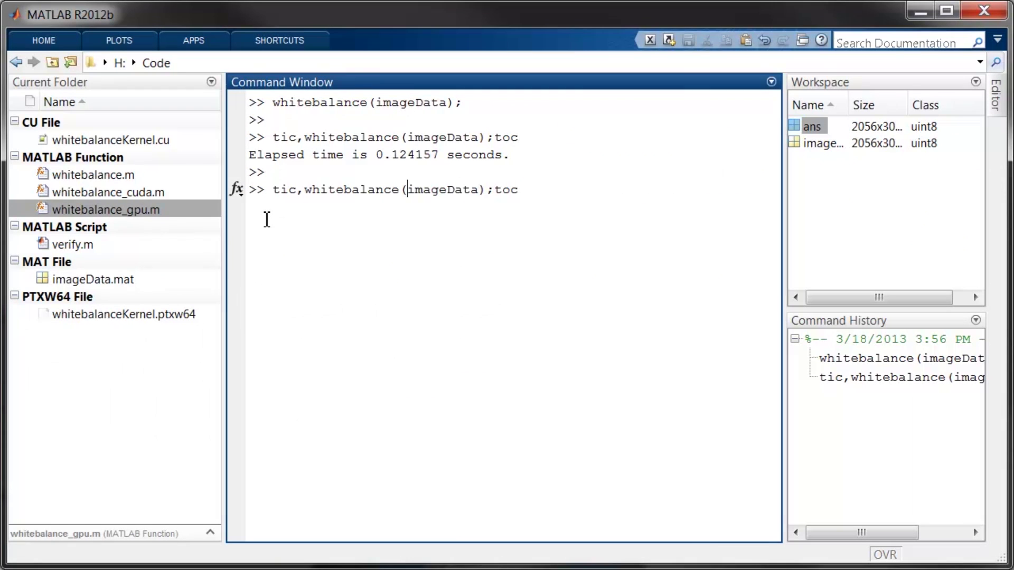
{"action": "type", "text": "_gpu"}
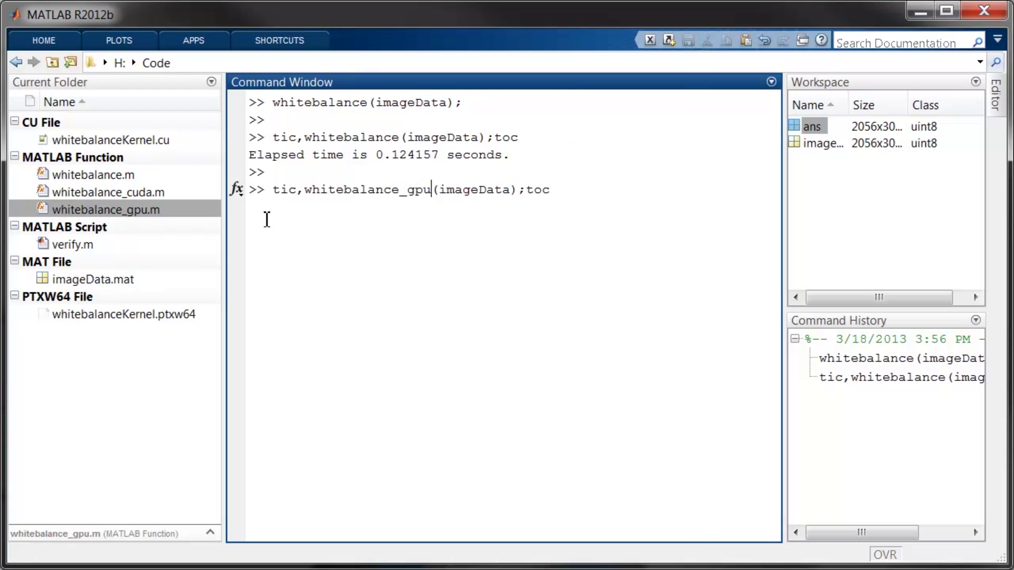
{"action": "key", "text": "Return"}
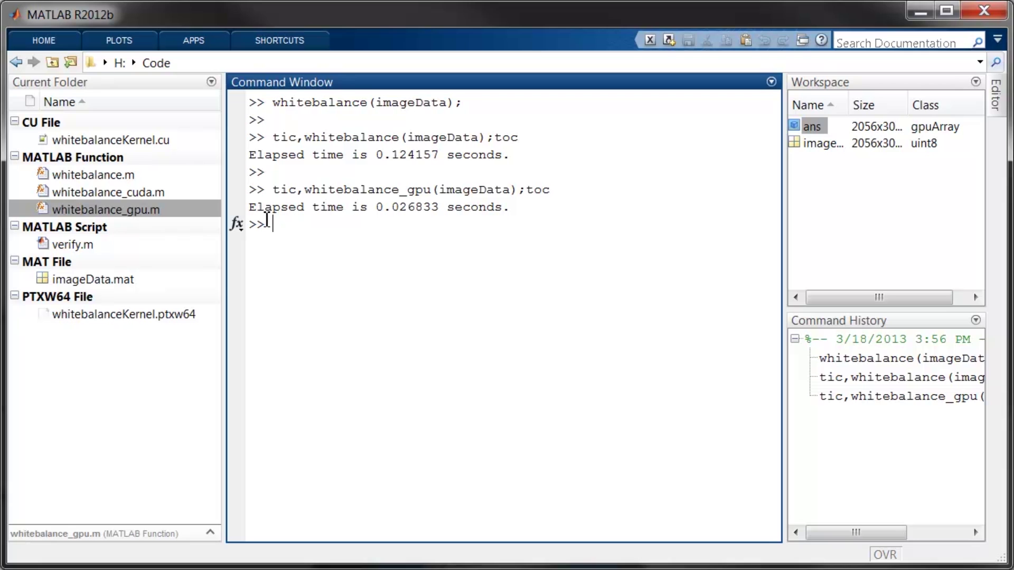
Step: Review whitebalanceKernel.cu and whitebalance_cuda.m, which loads the kernel and calls feval
{"action": "right_click", "coordinate": [138, 142]}
{"action": "left_click", "coordinate": [163, 154]}
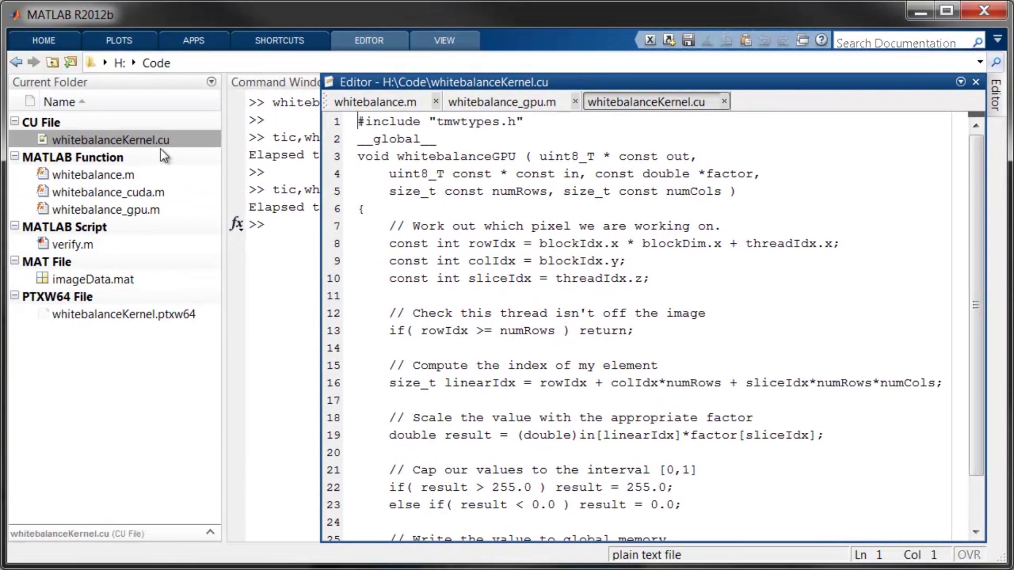
{"action": "right_click", "coordinate": [139, 193]}
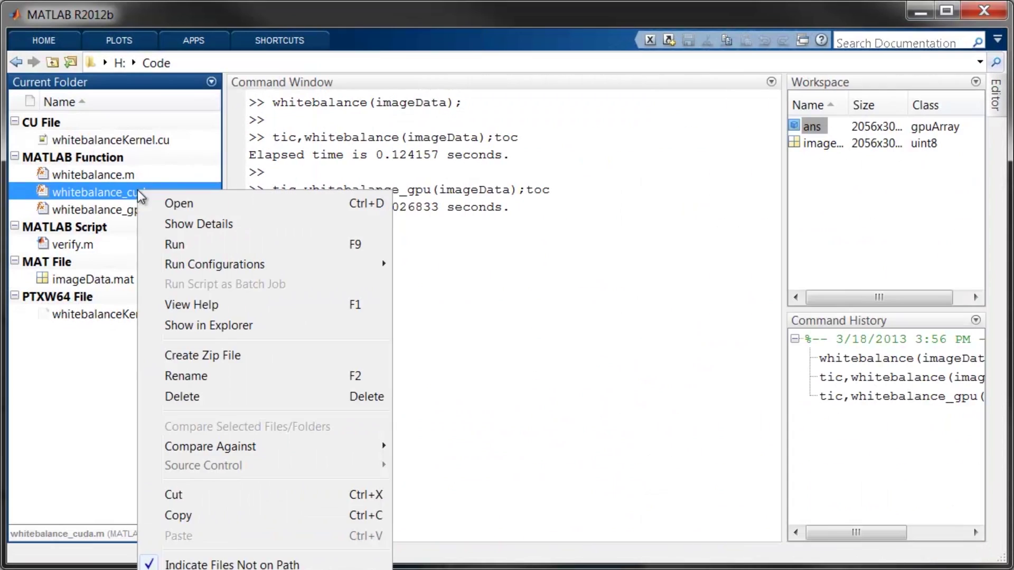
{"action": "left_click", "coordinate": [167, 203]}
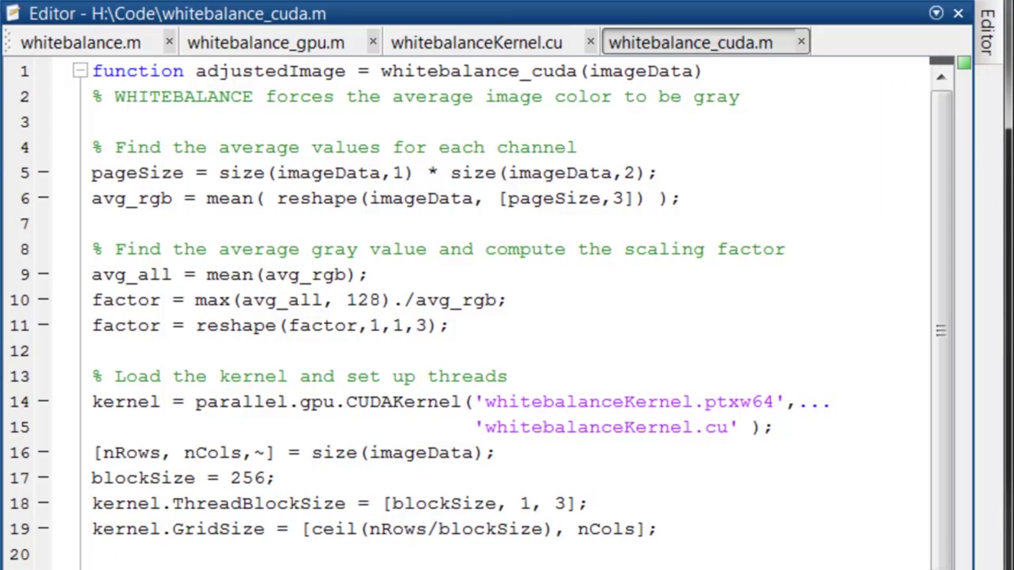
{"action": "left_click_drag", "start_coordinate": [937, 197], "coordinate": [946, 281]}
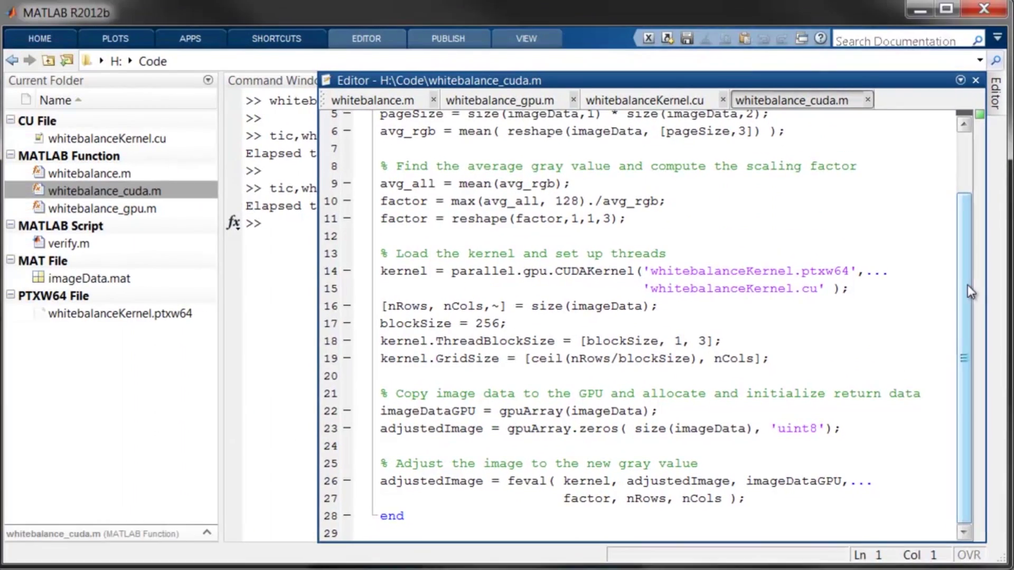
{"action": "left_click", "coordinate": [293, 294]}
Step: Time whitebalance_cuda(imageData) with tic/toc, measuring about 0.022 seconds
{"action": "key", "text": "Up"}
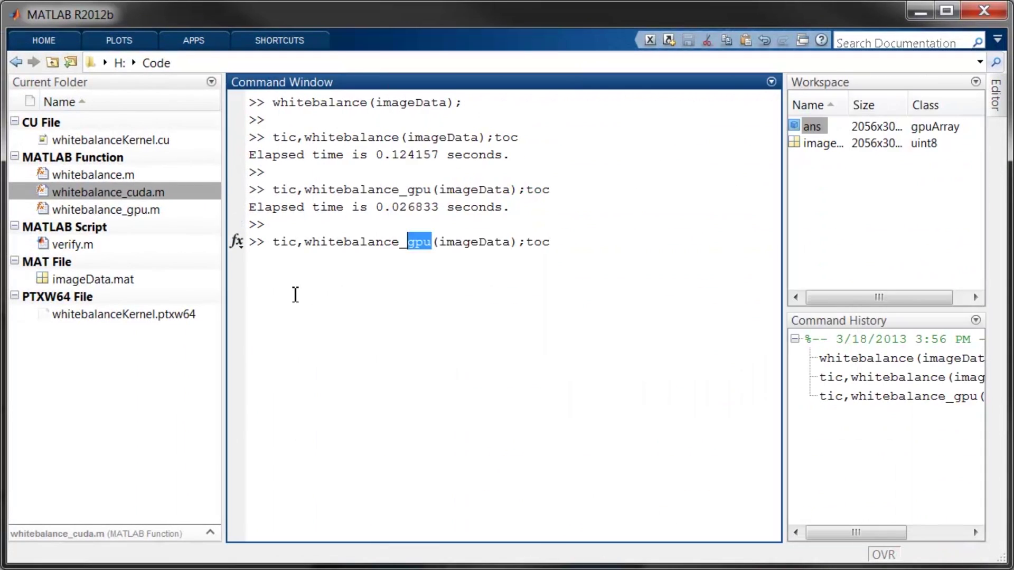
{"action": "type", "text": "cuda"}
{"action": "key", "text": "Return"}
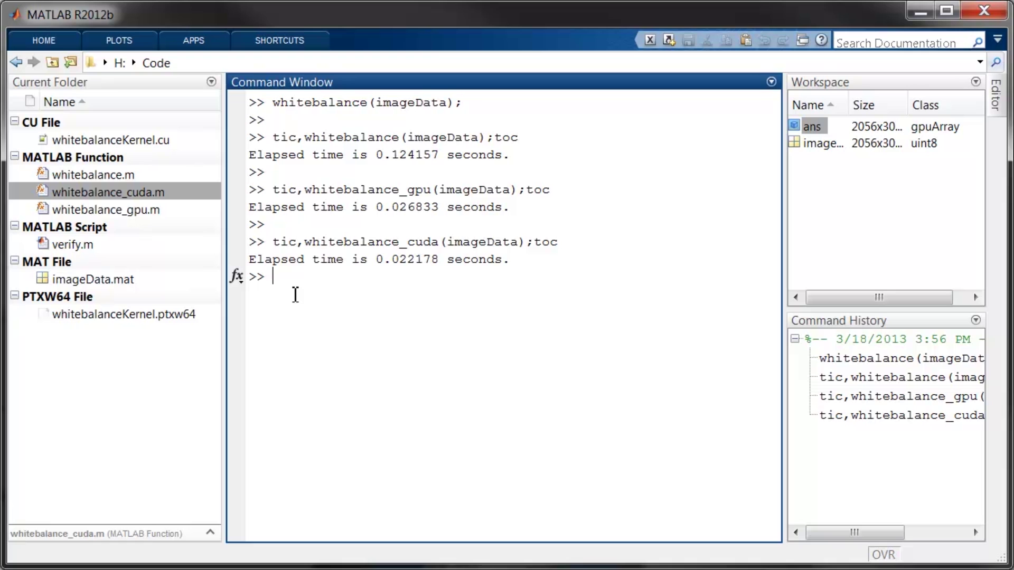
Step: Open verify.m, which compares CPU and CUDA outputs using a difference norm
{"action": "right_click", "coordinate": [82, 238]}
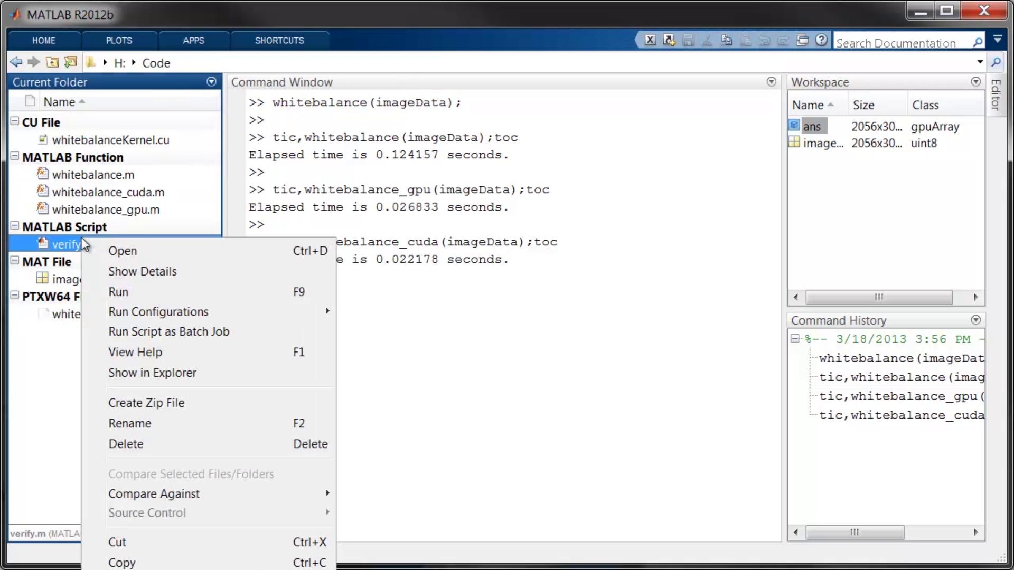
{"action": "left_click", "coordinate": [139, 250]}
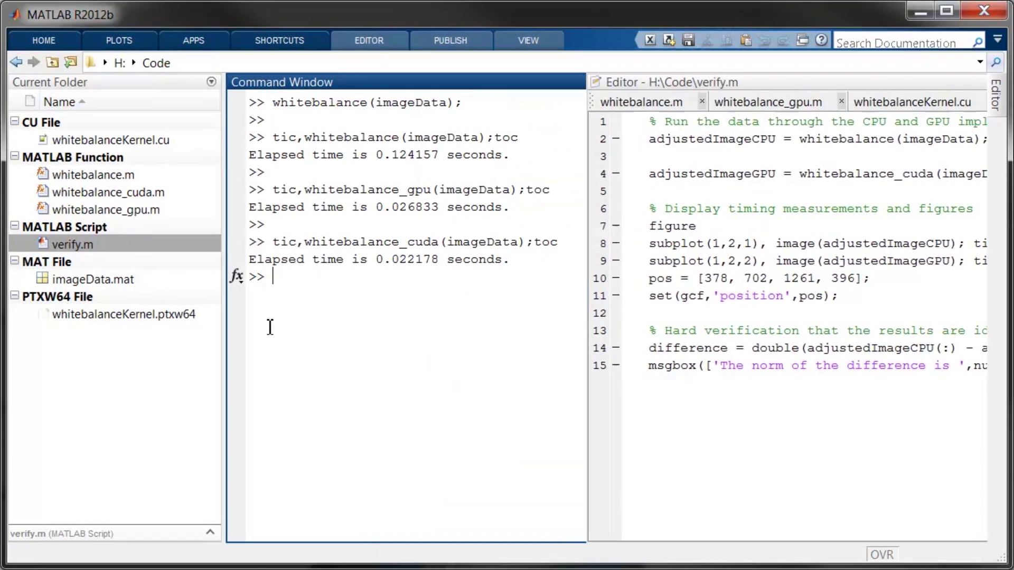
{"action": "left_click", "coordinate": [269, 327]}
{"action": "type", "text": "v"}
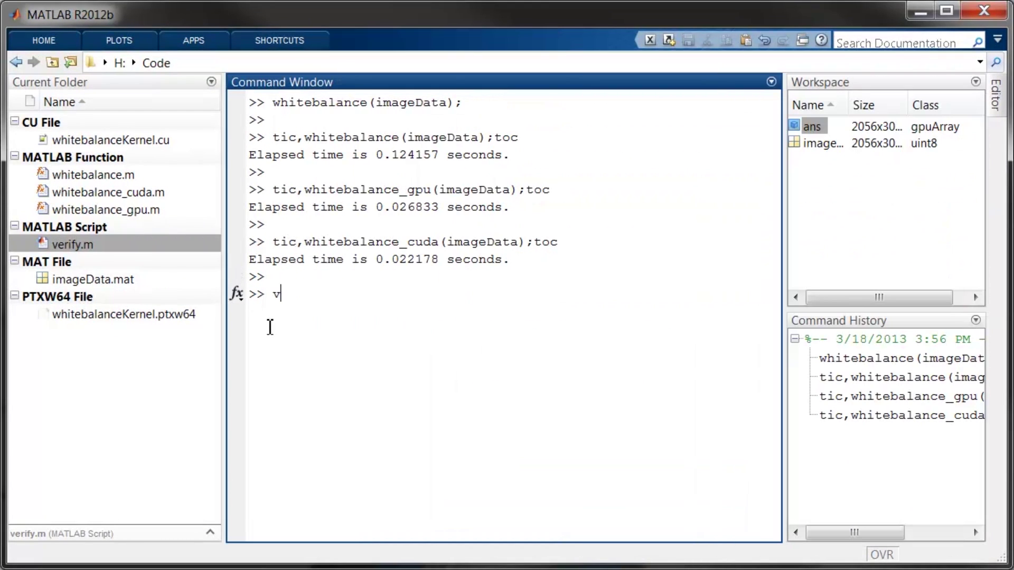
{"action": "type", "text": "erify"}
Step: Run verify, displaying CPU and GPU images side by side with difference norm 0
{"action": "key", "text": "Return"}
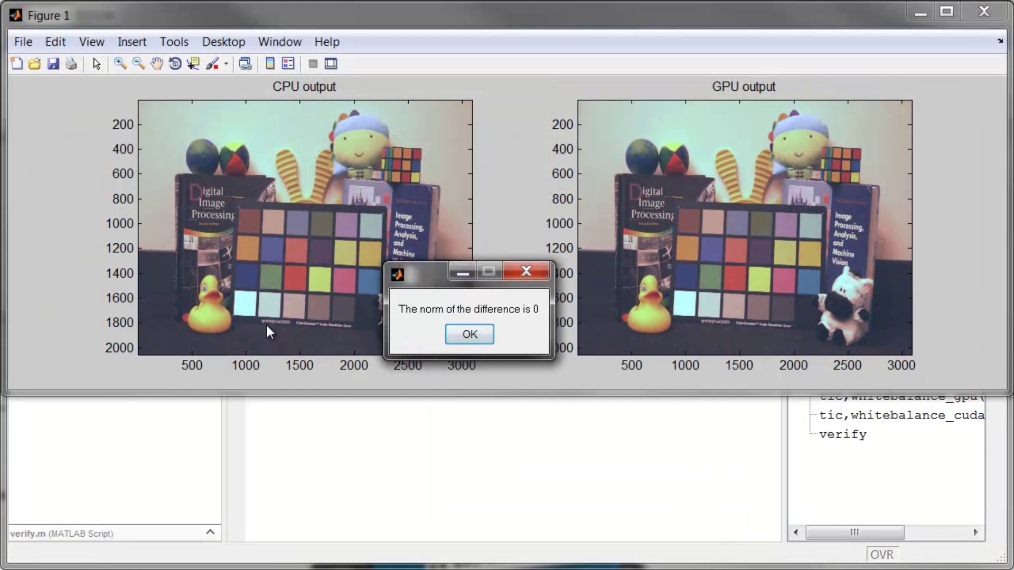